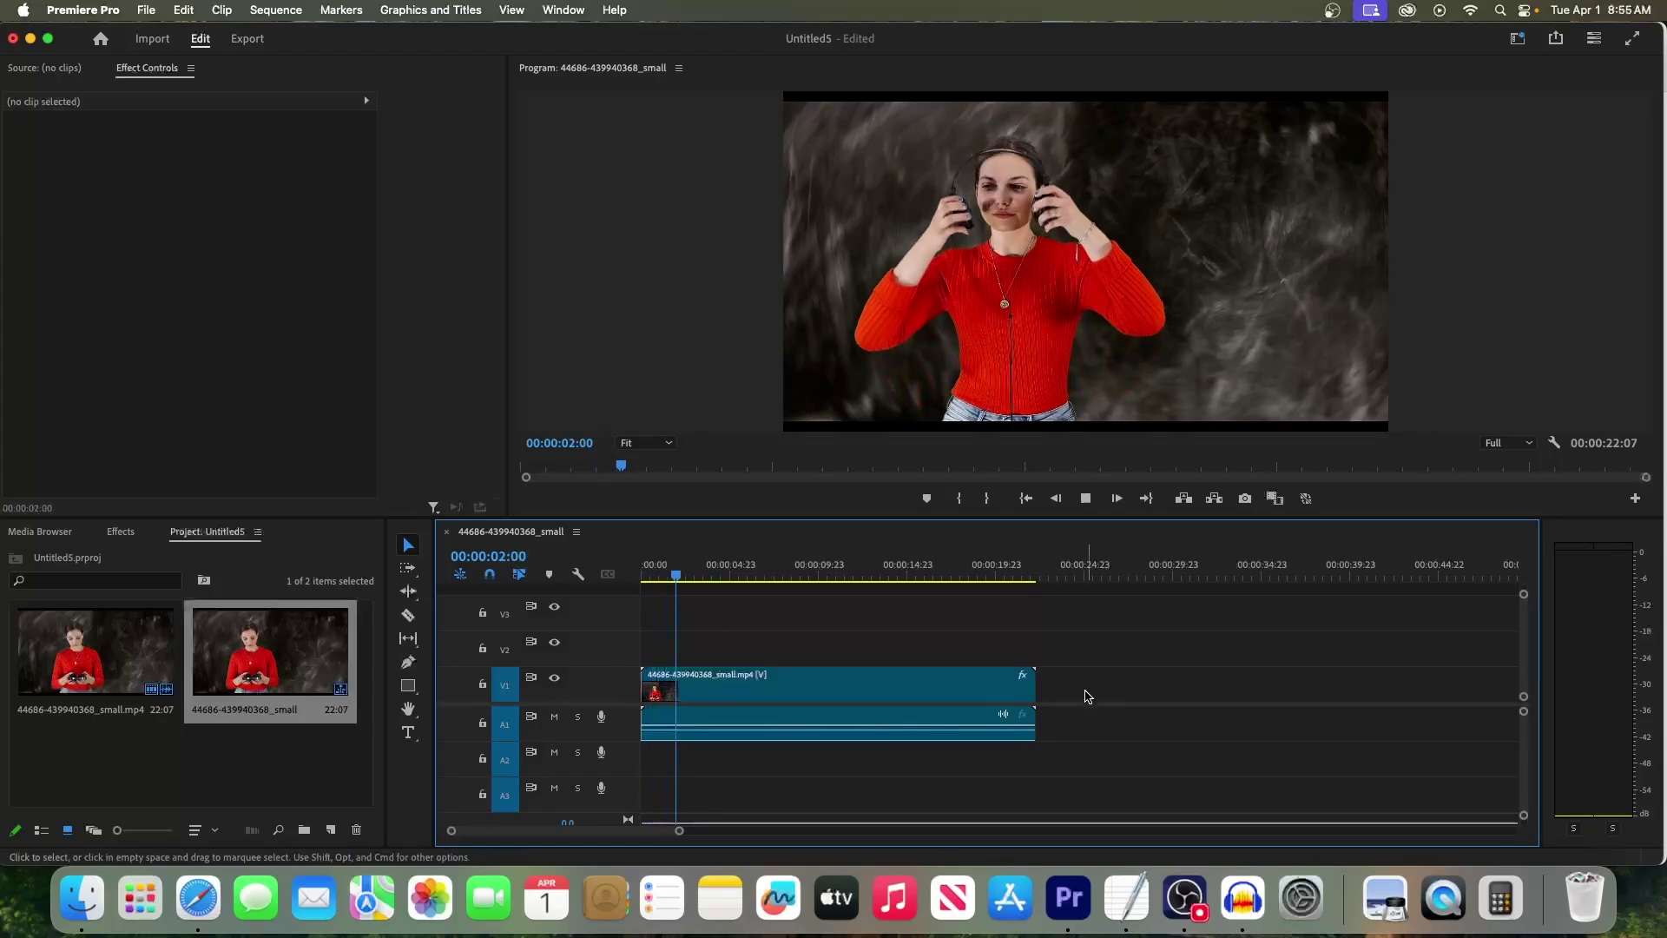
- Stop playback of the sweater clip and move the playhead to its first frame
{"action": "key", "text": "space"}
{"action": "key", "text": "Home"}
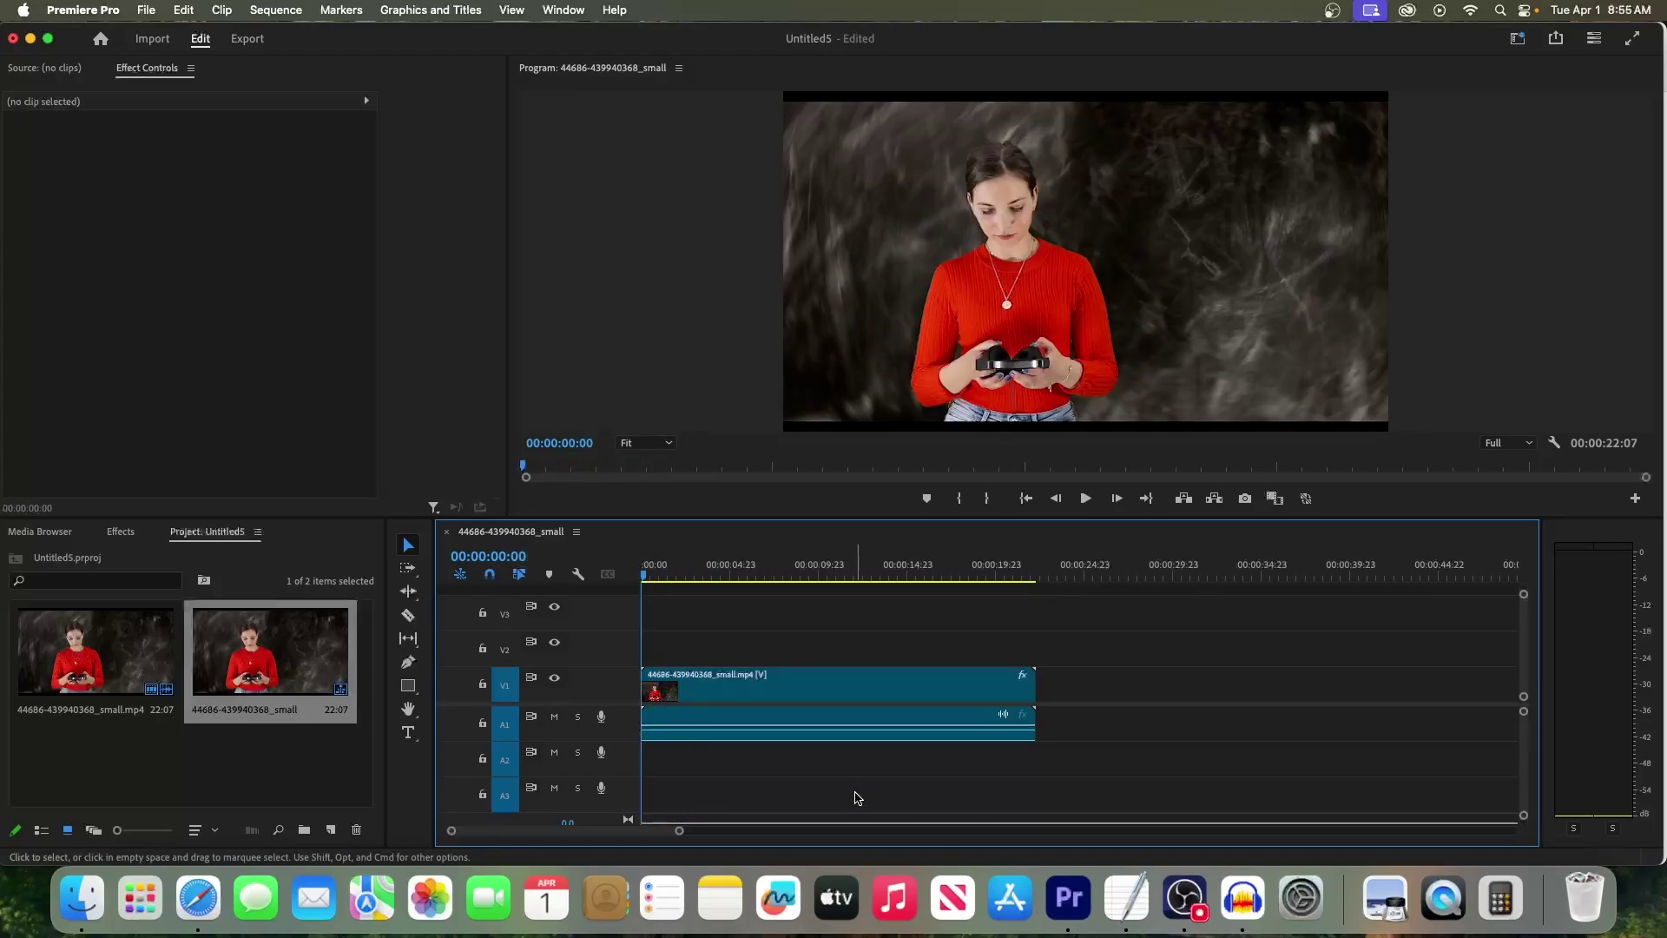
- Select the sweater clip and open the Lumetri Color panel from the Window menu
{"action": "left_click", "coordinate": [848, 700]}
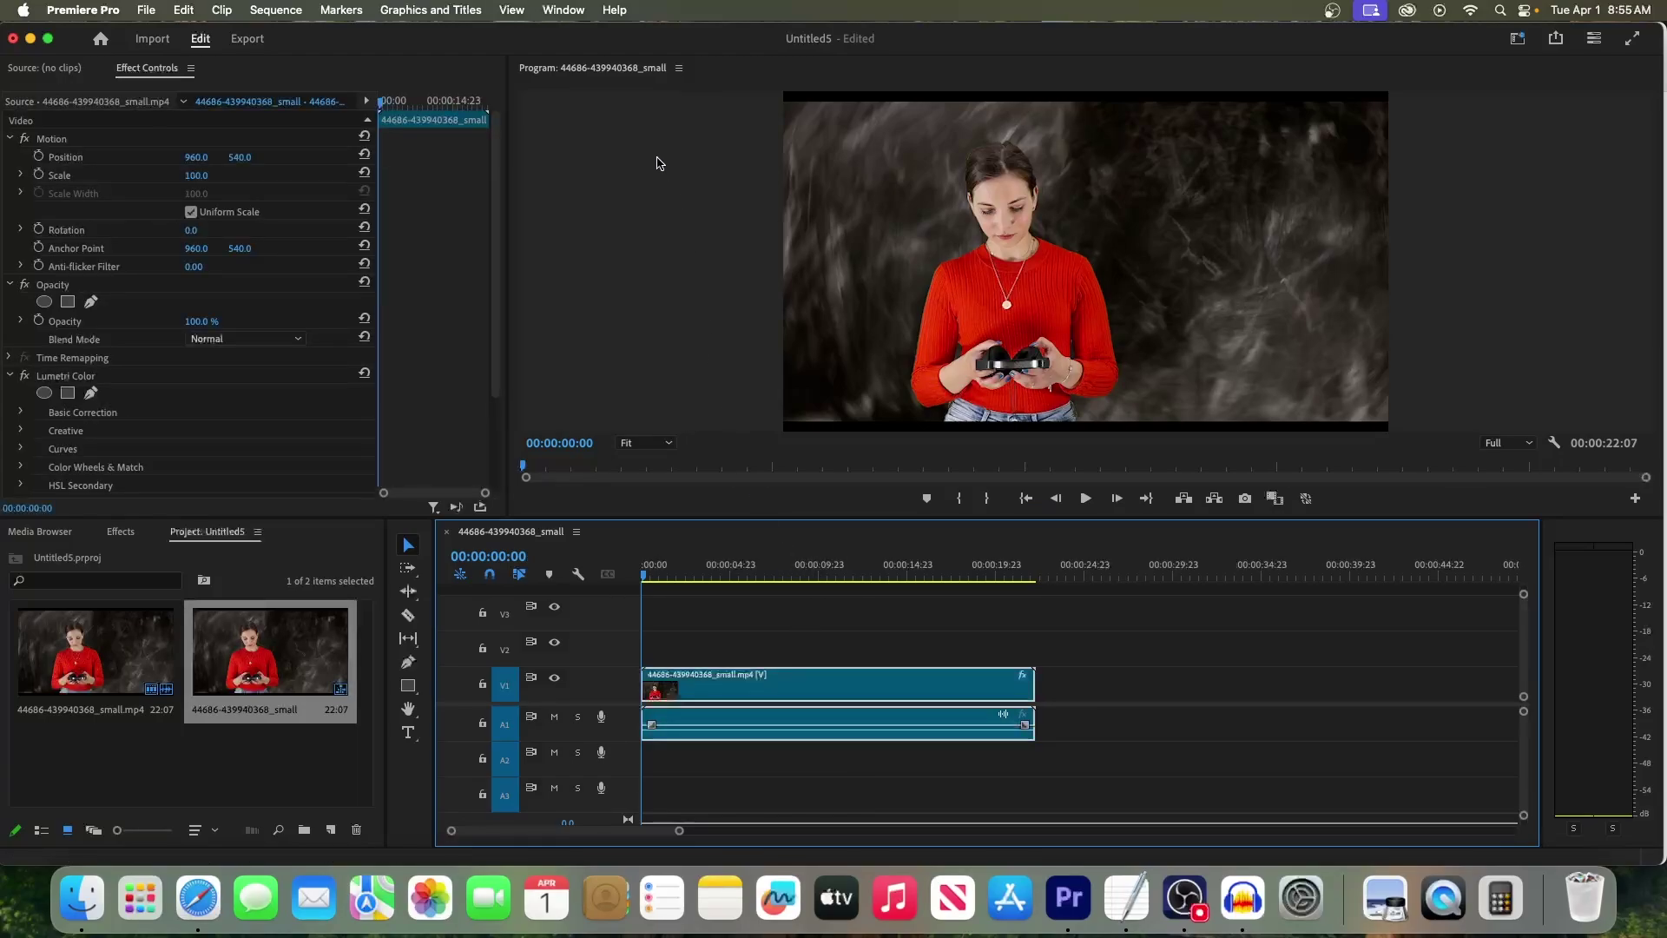
{"action": "left_click", "coordinate": [563, 11]}
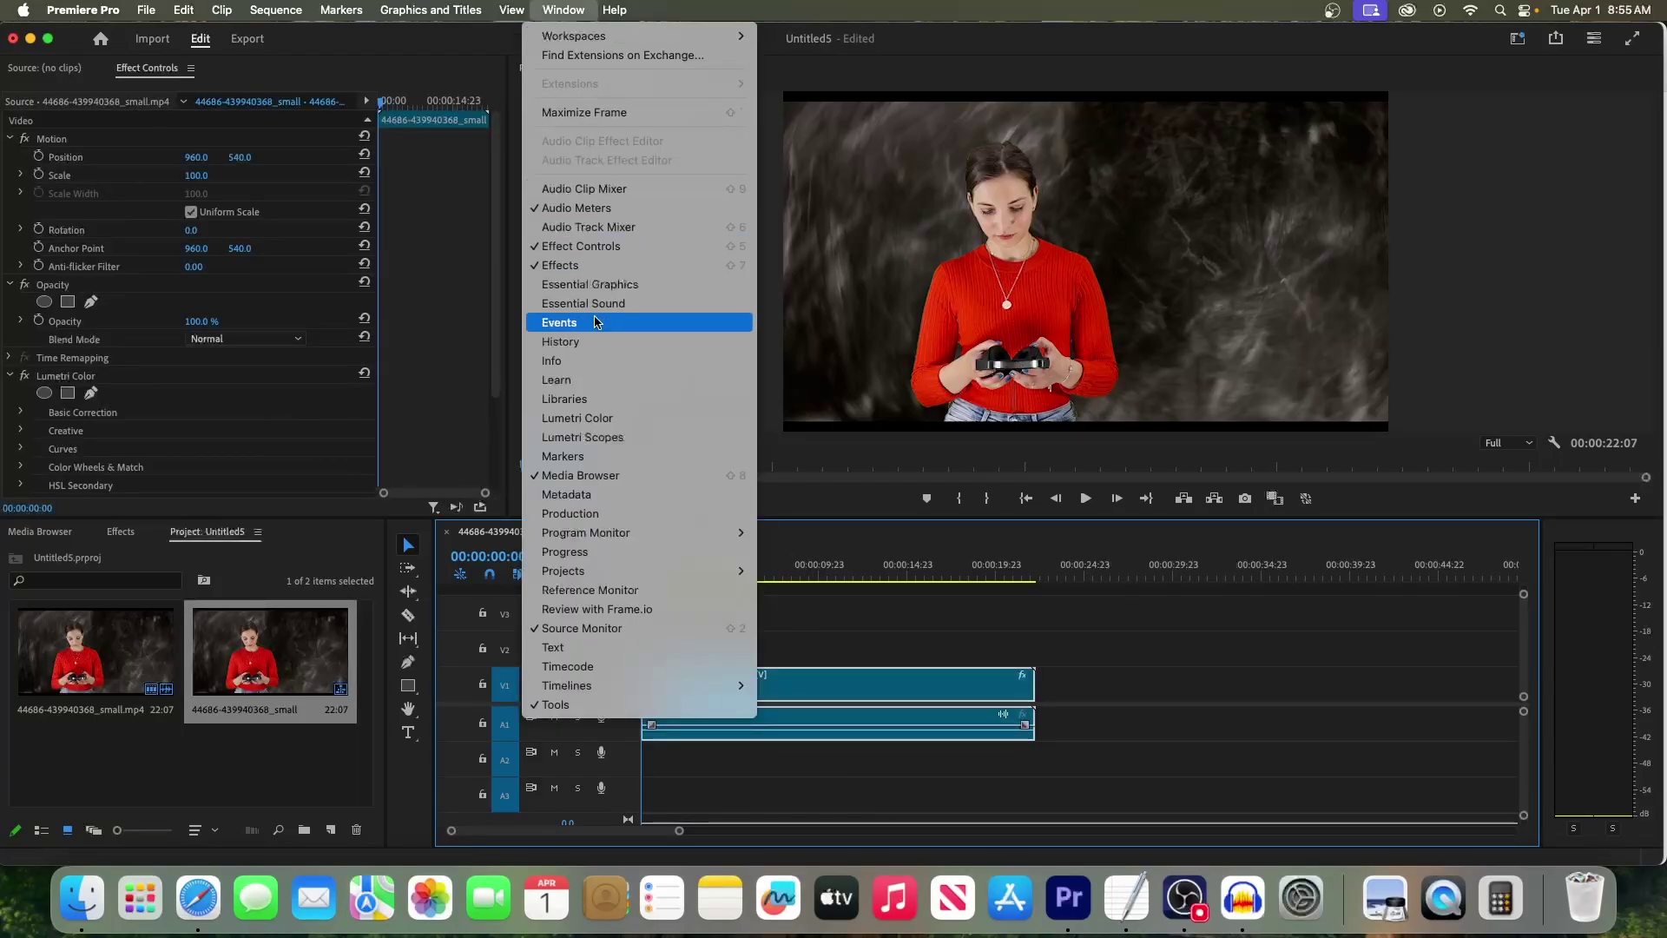
{"action": "left_click", "coordinate": [629, 420]}
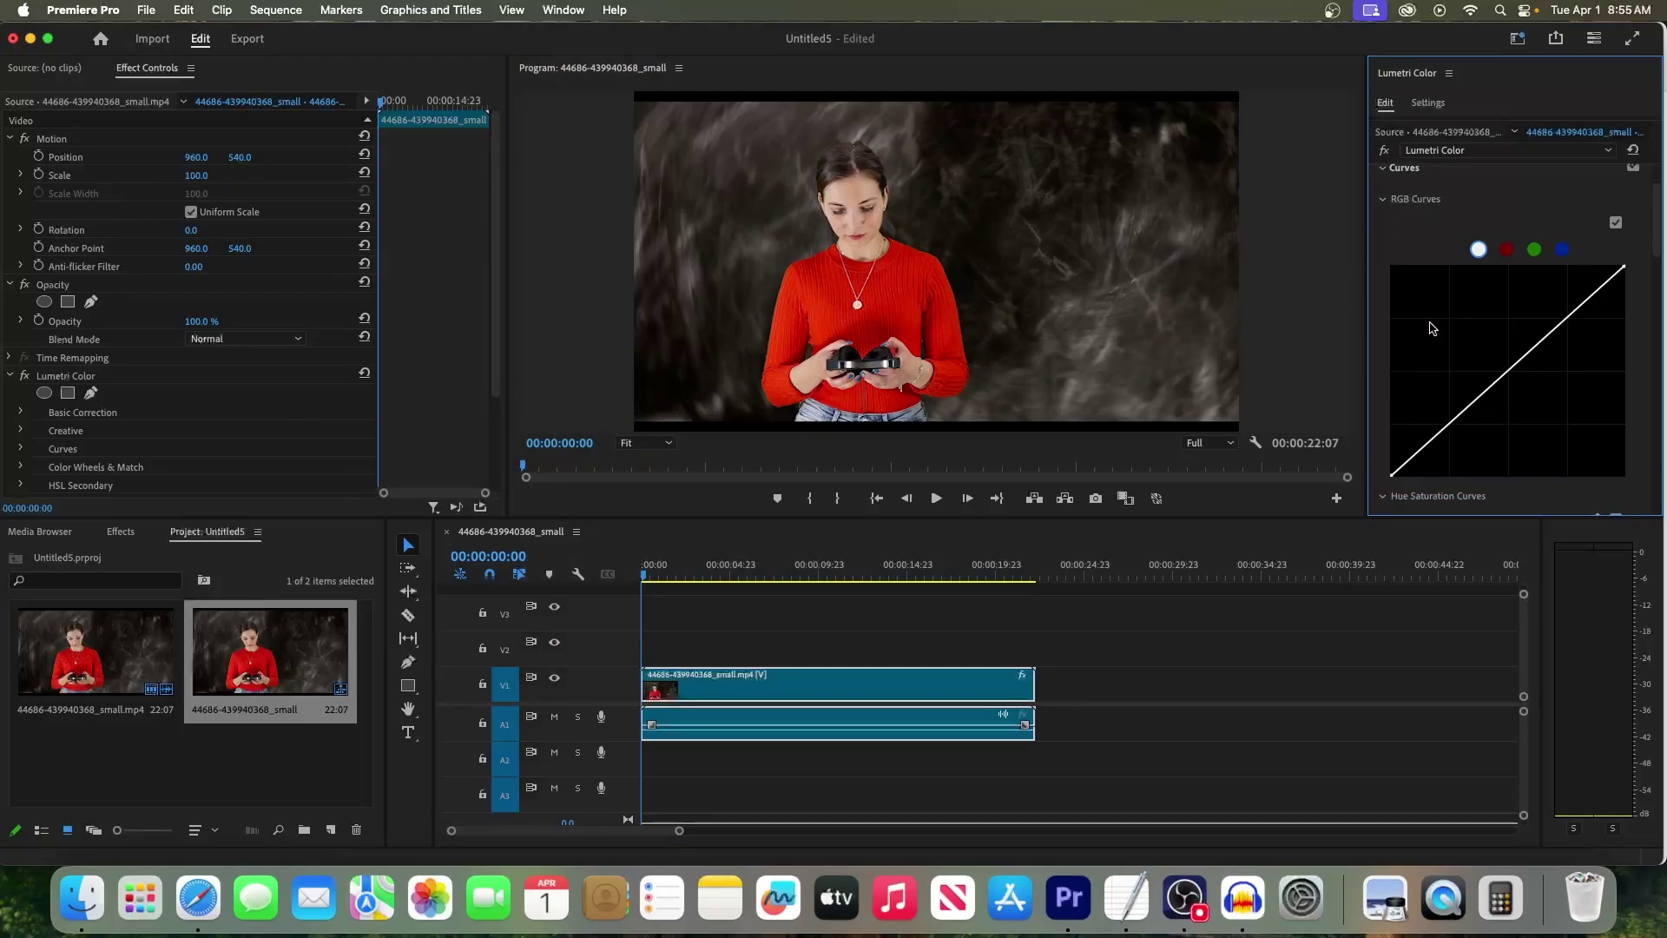
{"action": "scroll", "coordinate": [1437, 321], "scroll_direction": "down", "scroll_amount": 4}
{"action": "scroll", "coordinate": [1432, 323], "scroll_direction": "down", "scroll_amount": 4}
{"action": "scroll", "coordinate": [1430, 323], "scroll_direction": "down", "scroll_amount": 4}
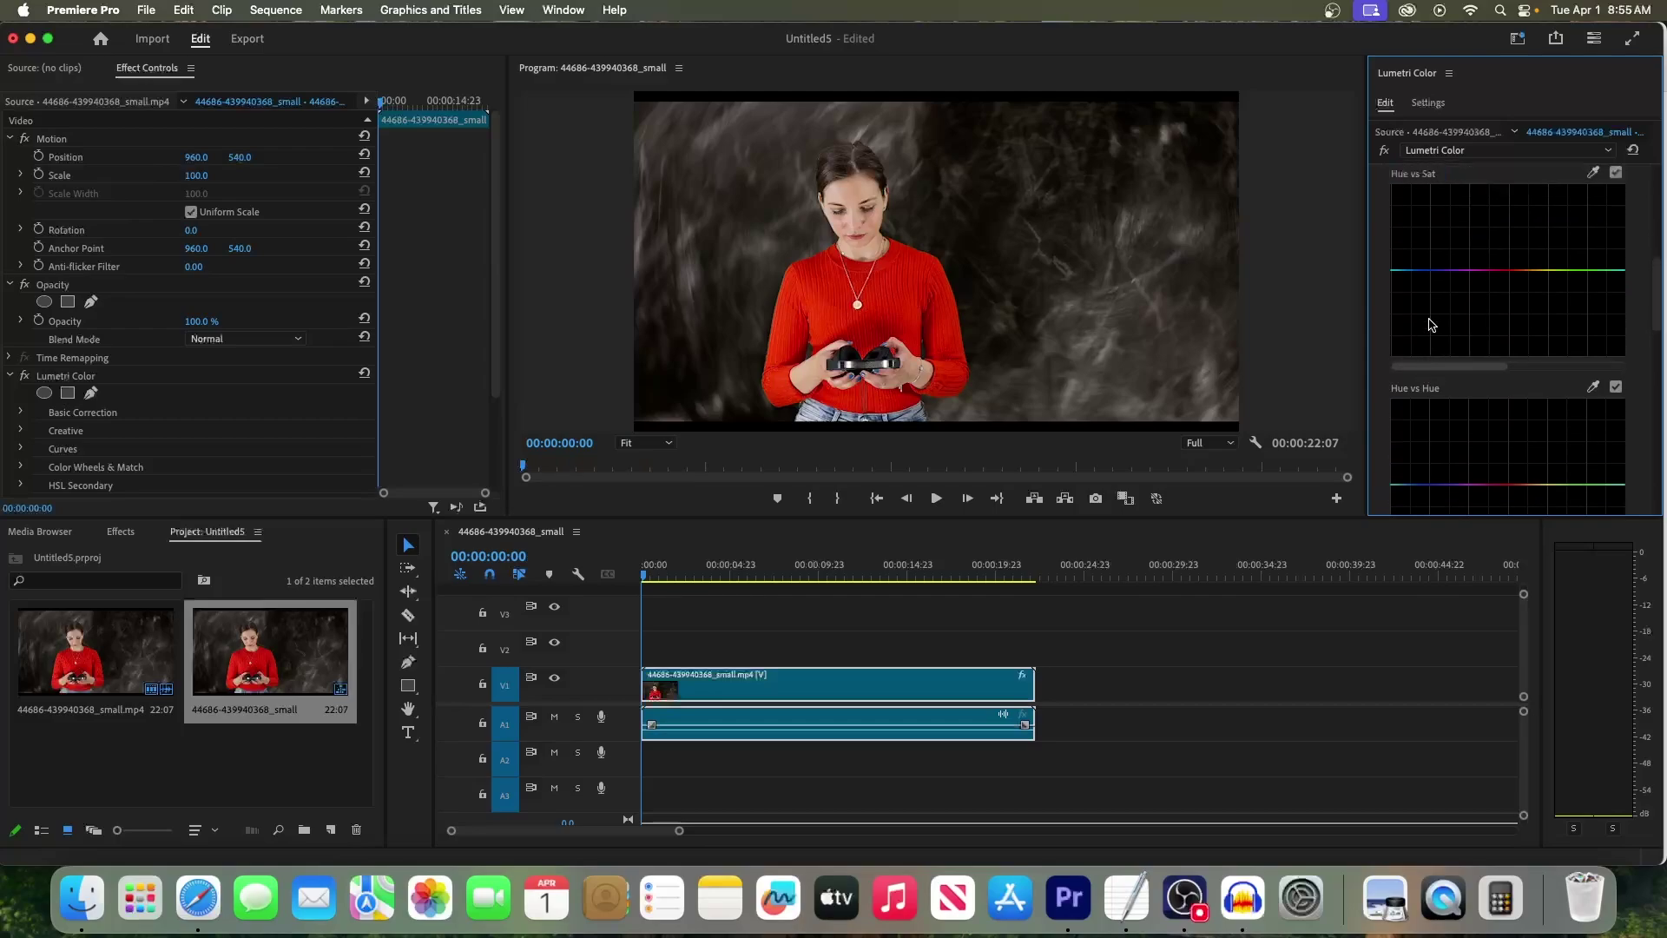
{"action": "scroll", "coordinate": [1430, 324], "scroll_direction": "up", "scroll_amount": 2}
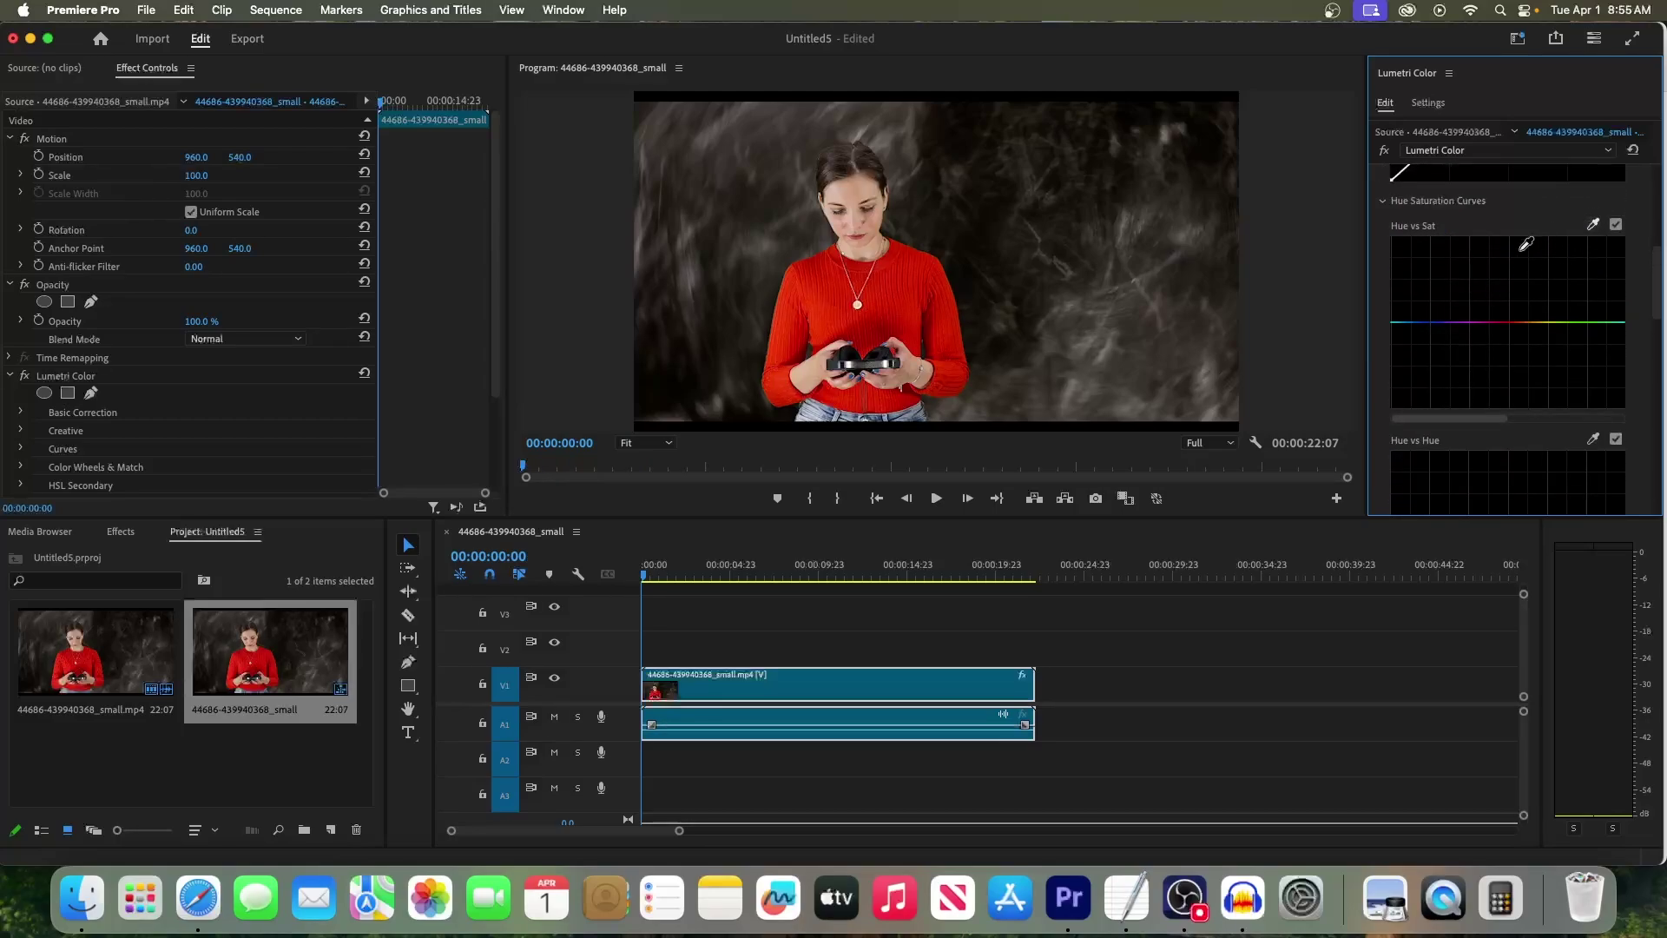
- Sample the red sweater onto the Hue vs Sat curve and drop both surrounding points to zero
{"action": "left_click", "coordinate": [897, 287]}
{"action": "left_click_drag", "start_coordinate": [1498, 324], "coordinate": [1495, 415]}
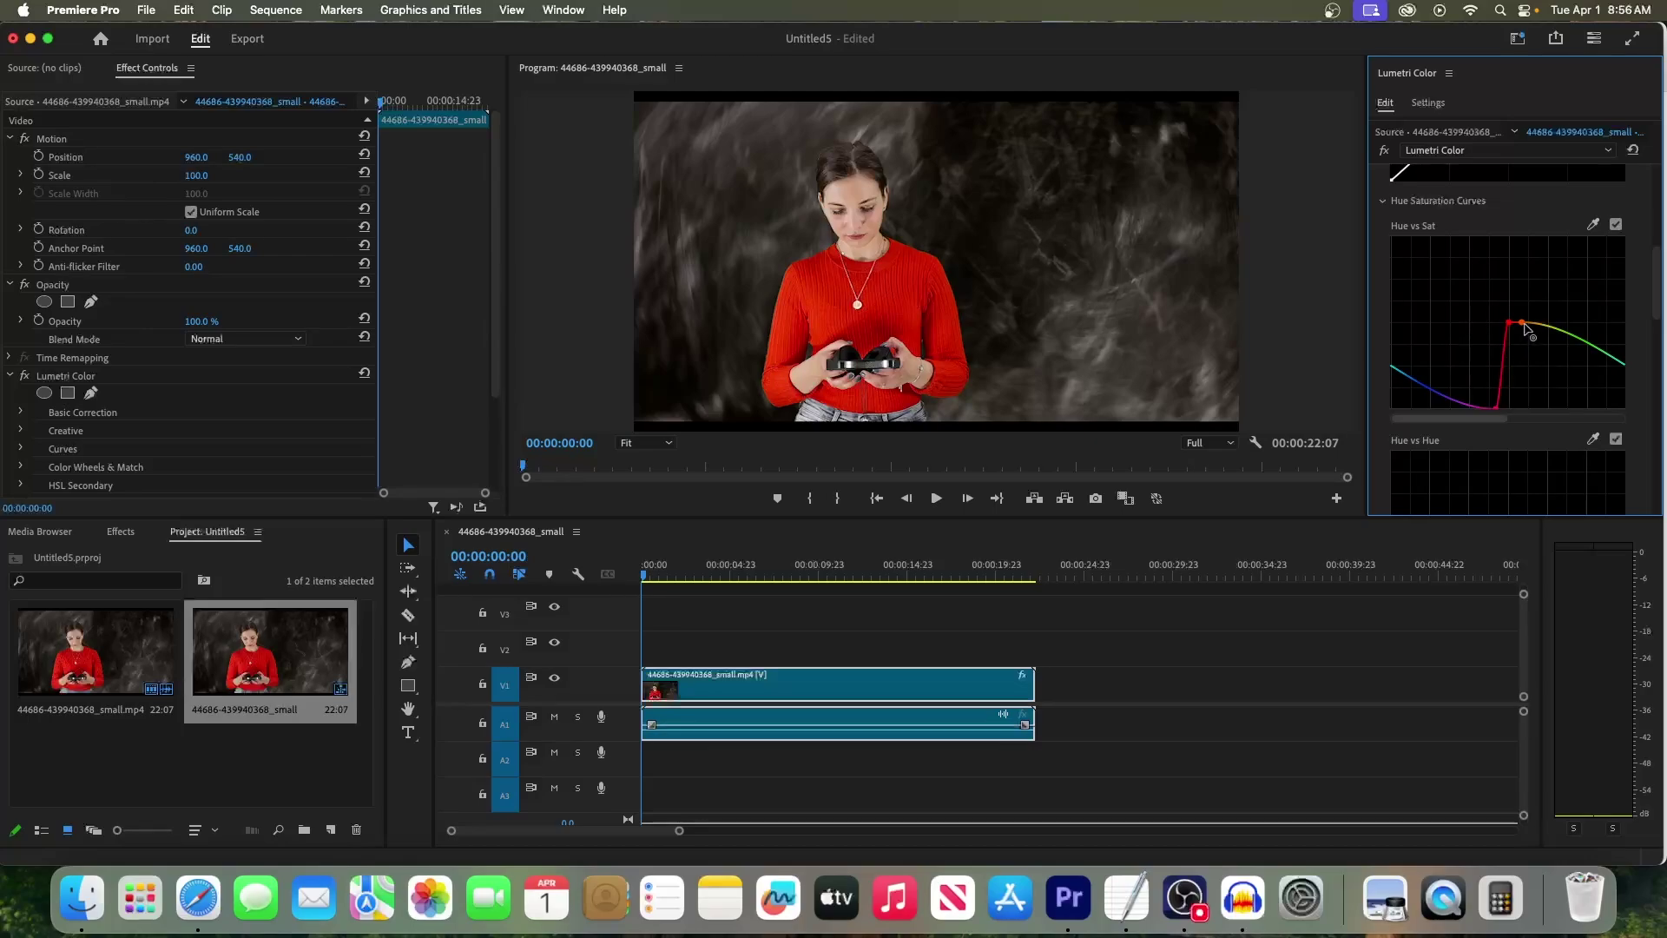
{"action": "left_click_drag", "start_coordinate": [1523, 324], "coordinate": [1524, 404]}
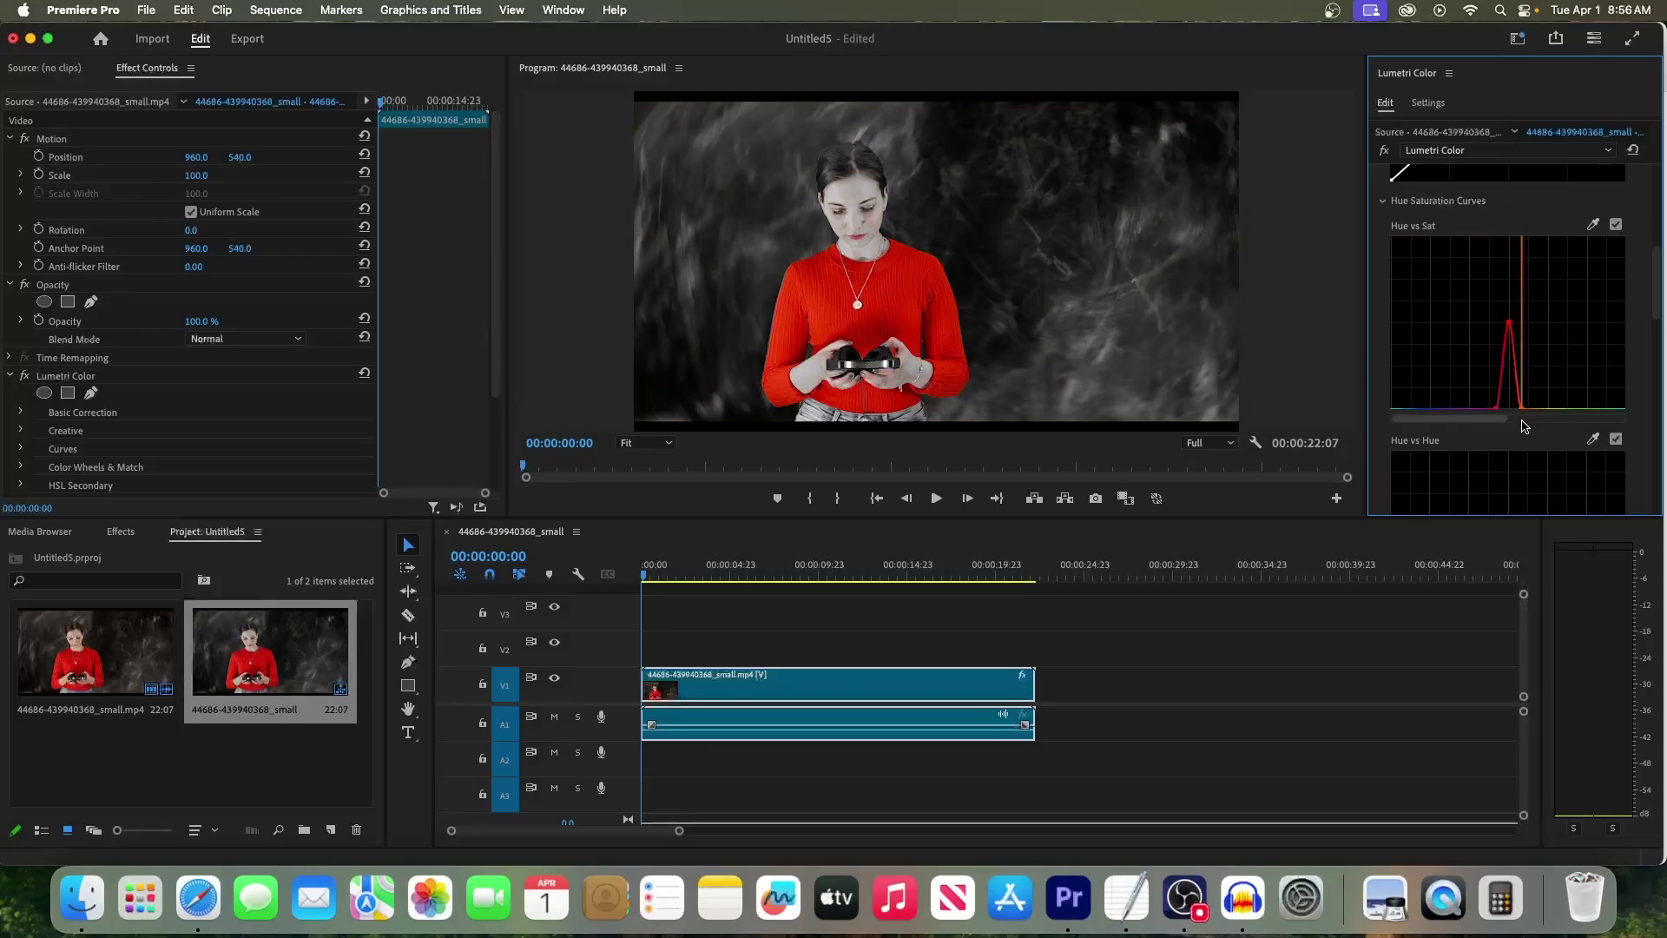